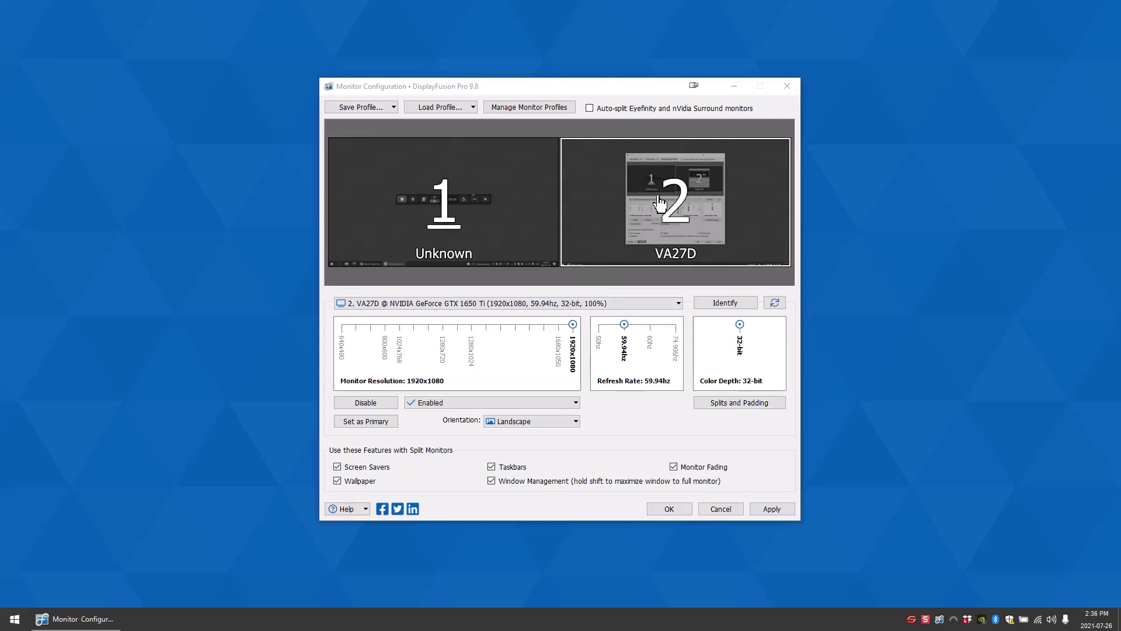
# Make monitor 2 (VA27D) primary with split-monitor screen savers off, then apply and keep it.
pyautogui.click(365, 422)
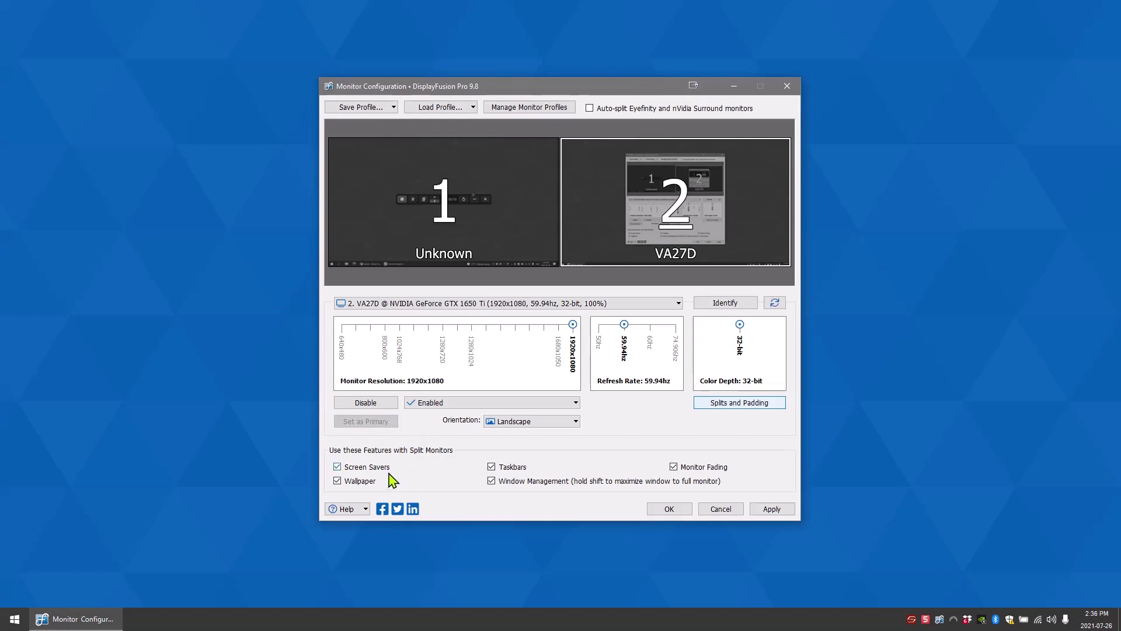
pyautogui.click(338, 467)
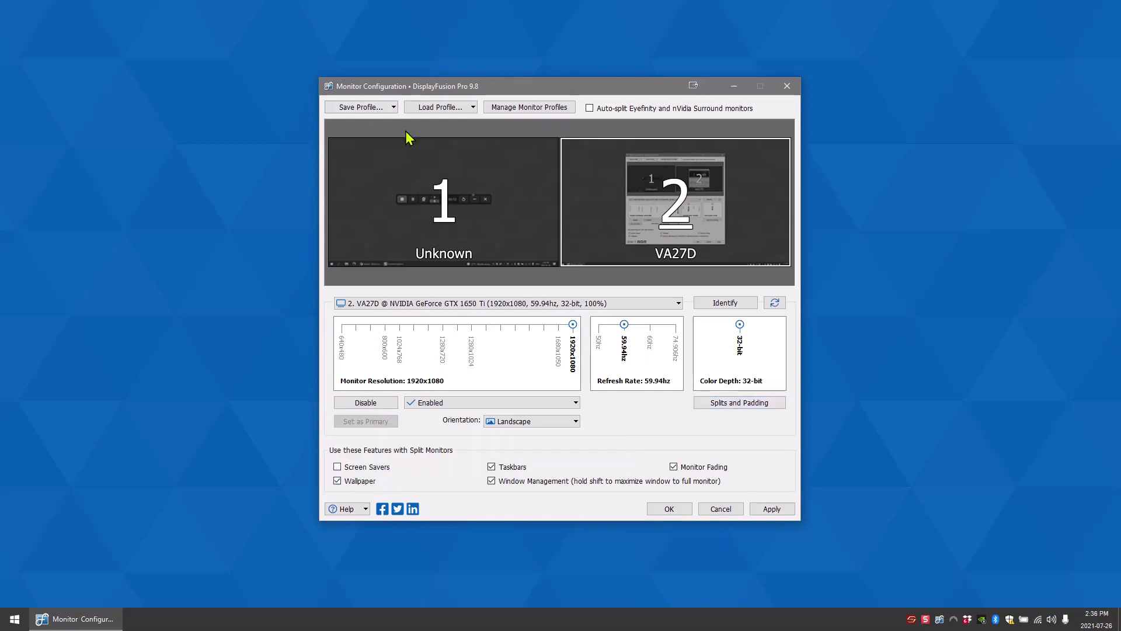
pyautogui.click(772, 509)
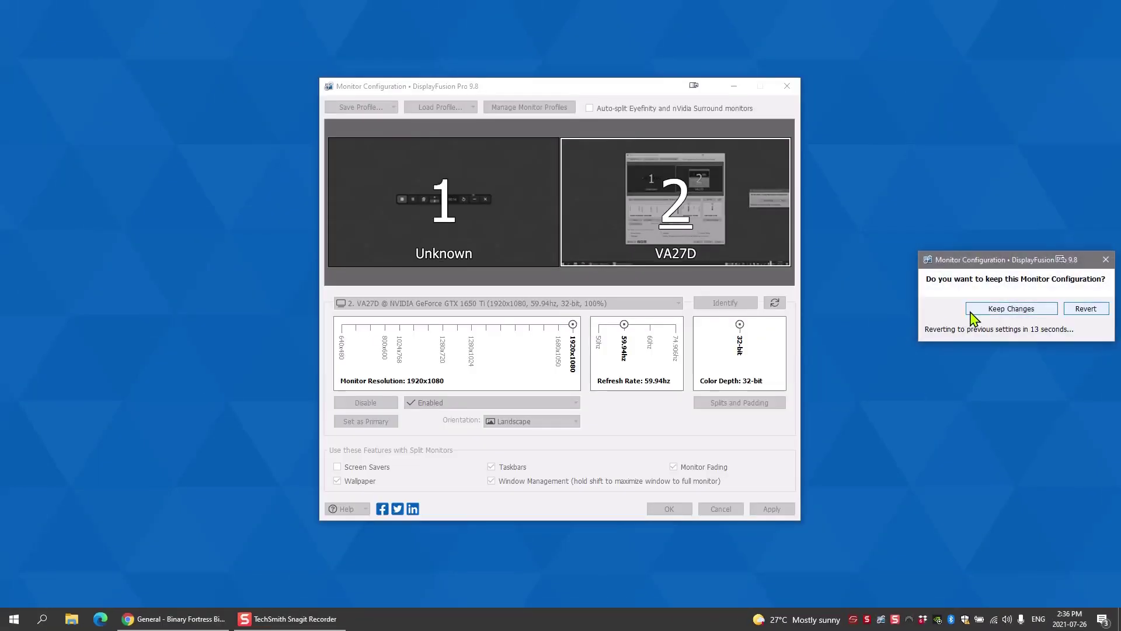
pyautogui.click(1012, 309)
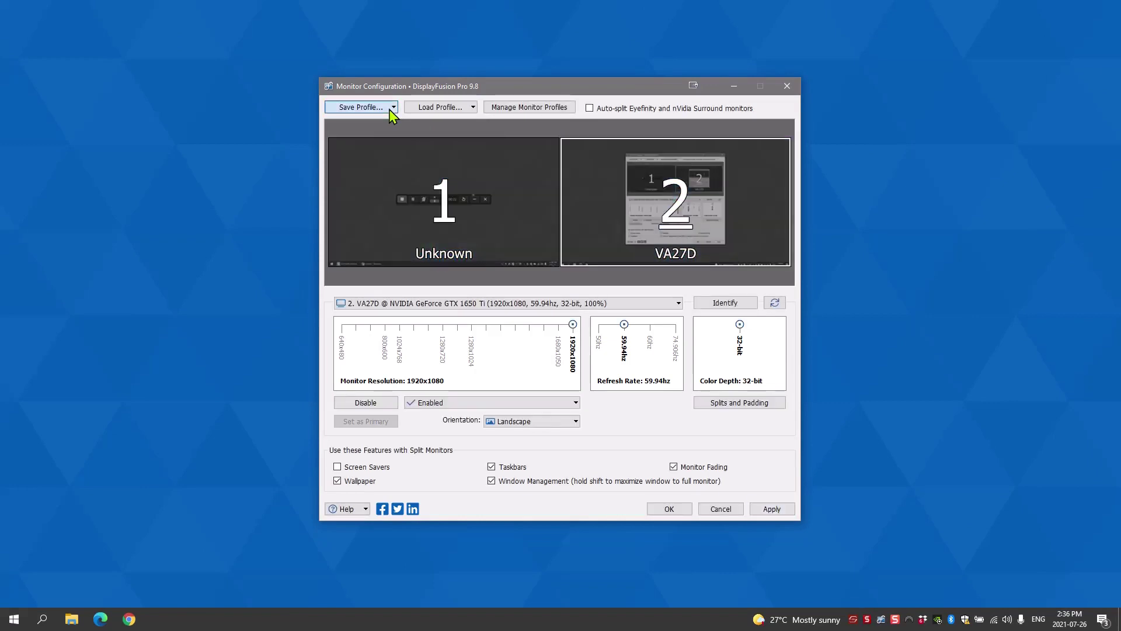
# Create a new monitor profile called 'new' from the current monitor setup.
pyautogui.click(391, 108)
pyautogui.click(364, 168)
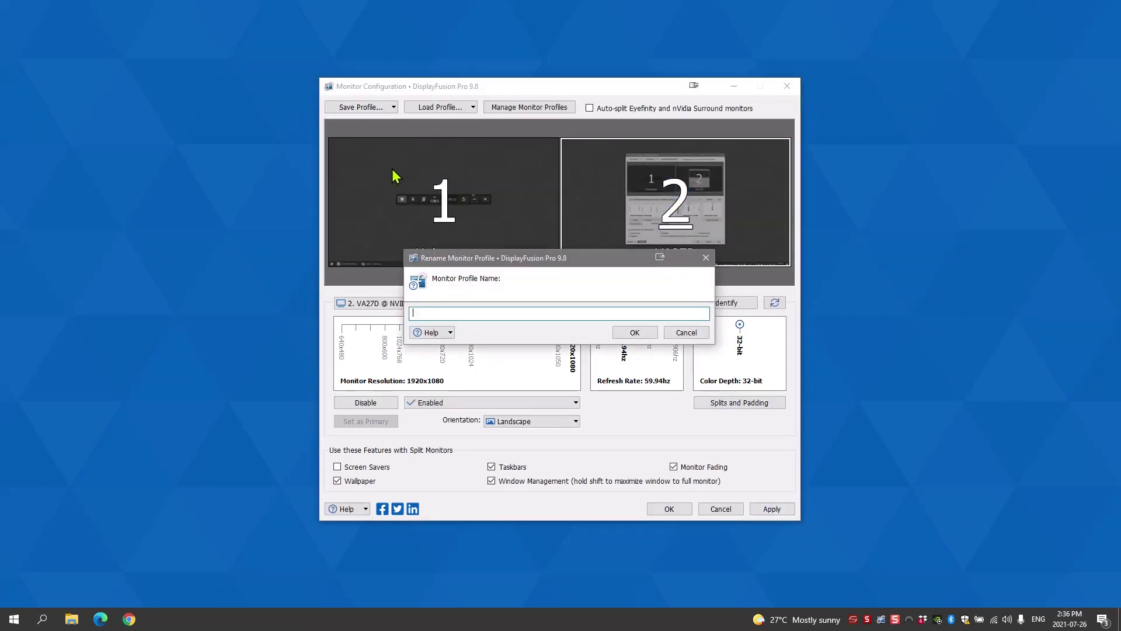
pyautogui.write('new')
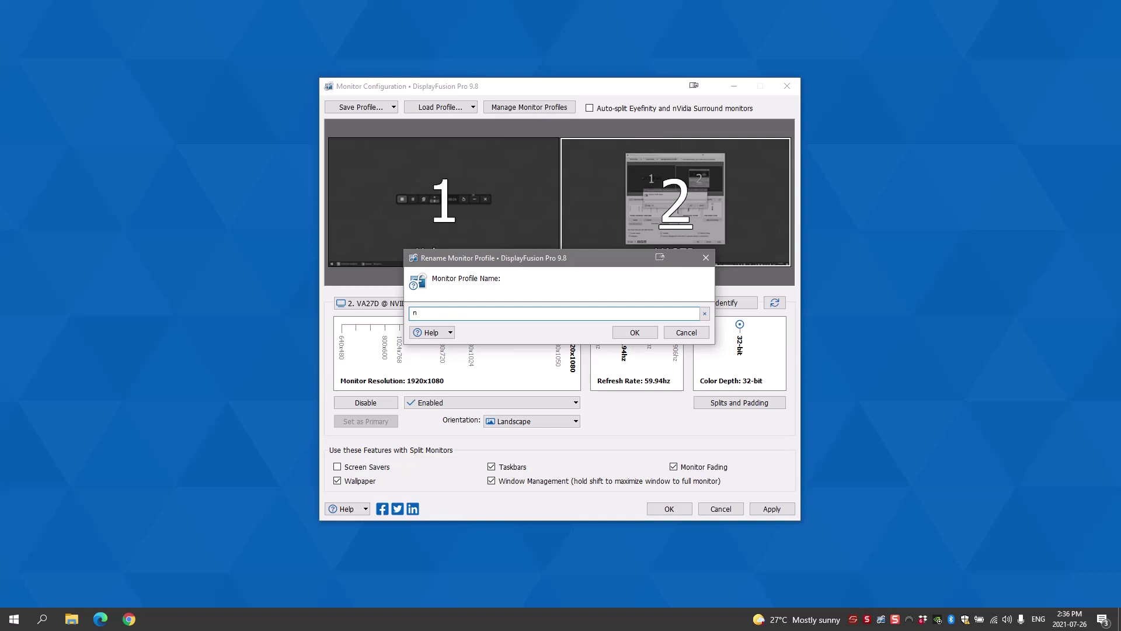
pyautogui.click(635, 332)
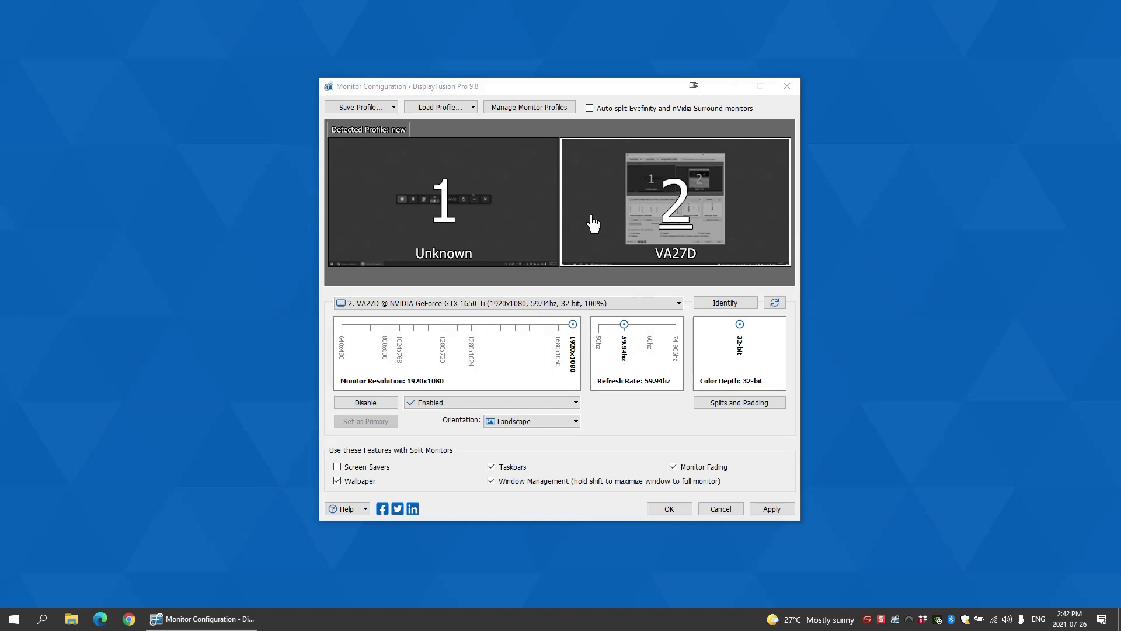
pyautogui.click(467, 111)
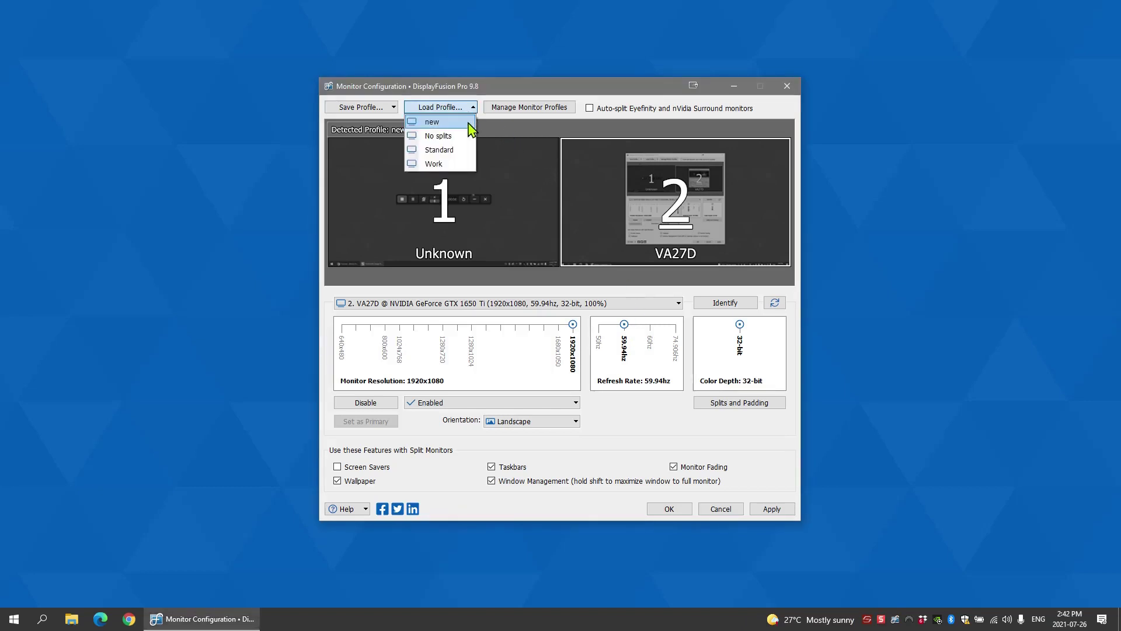
pyautogui.click(491, 184)
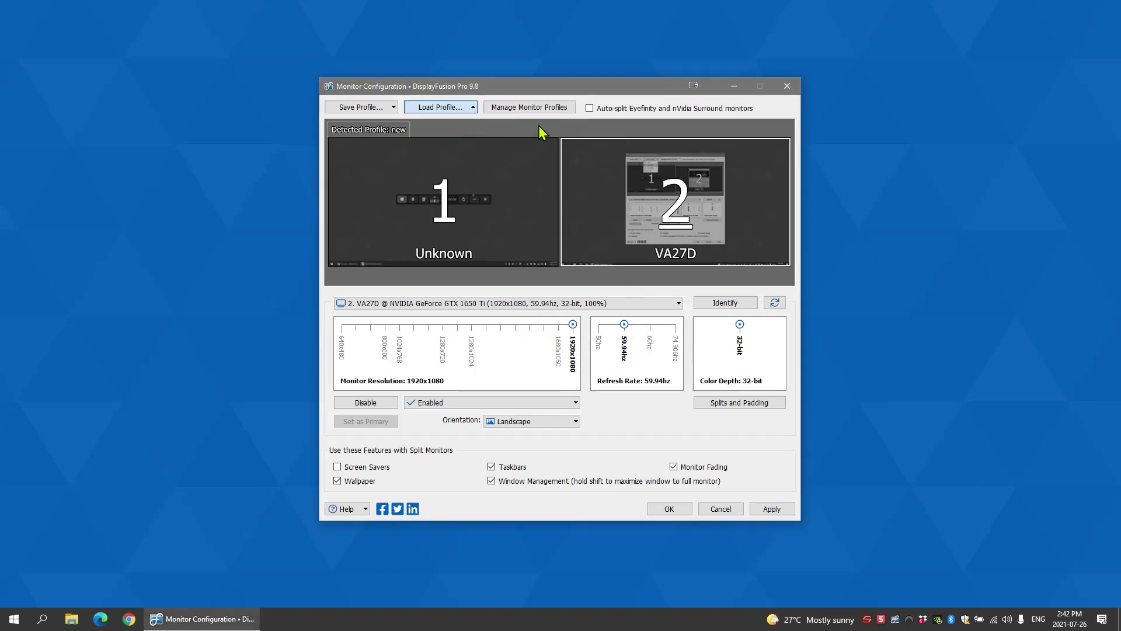
pyautogui.rightClick(895, 619)
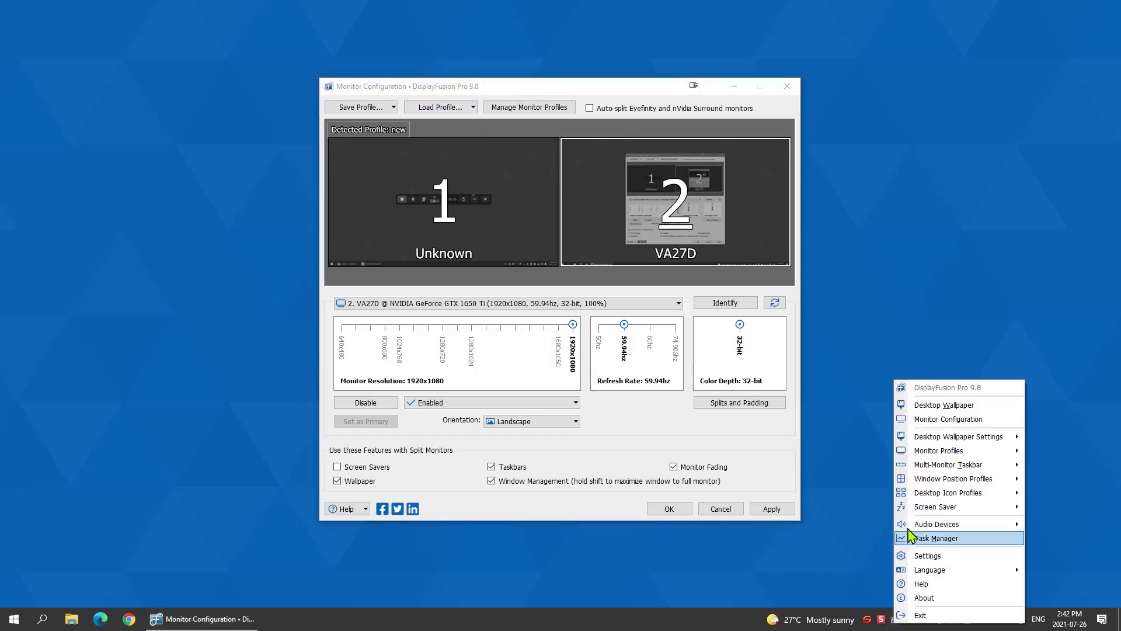
pyautogui.moveTo(957, 446)
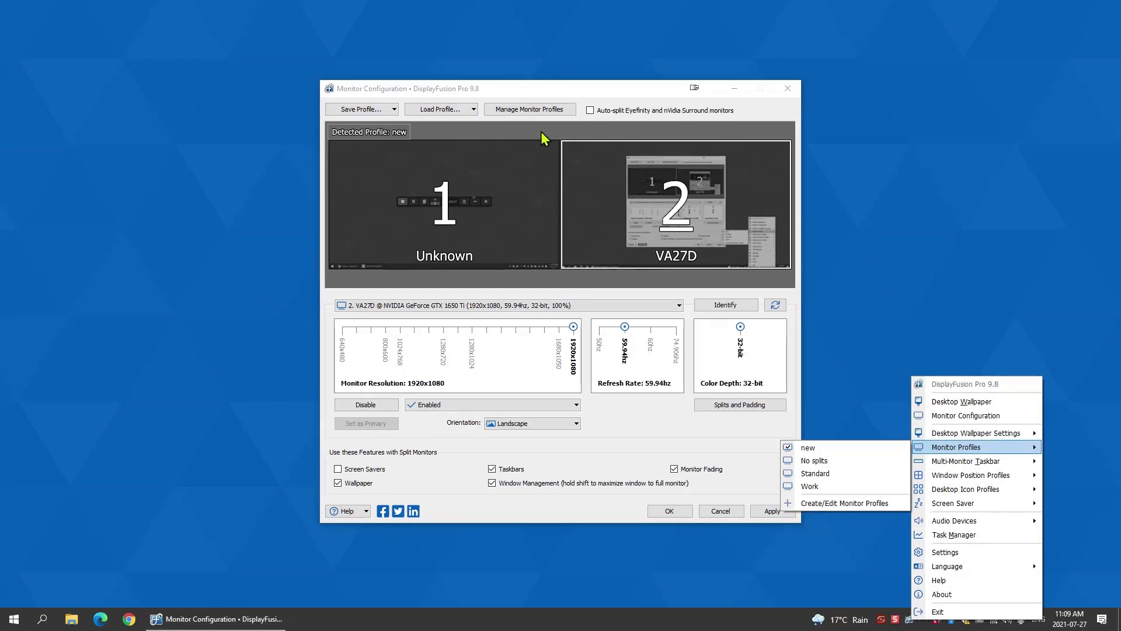
# Assign Ctrl+R to the 'new' profile in Manage Monitor Profiles, then close the manager.
pyautogui.click(544, 116)
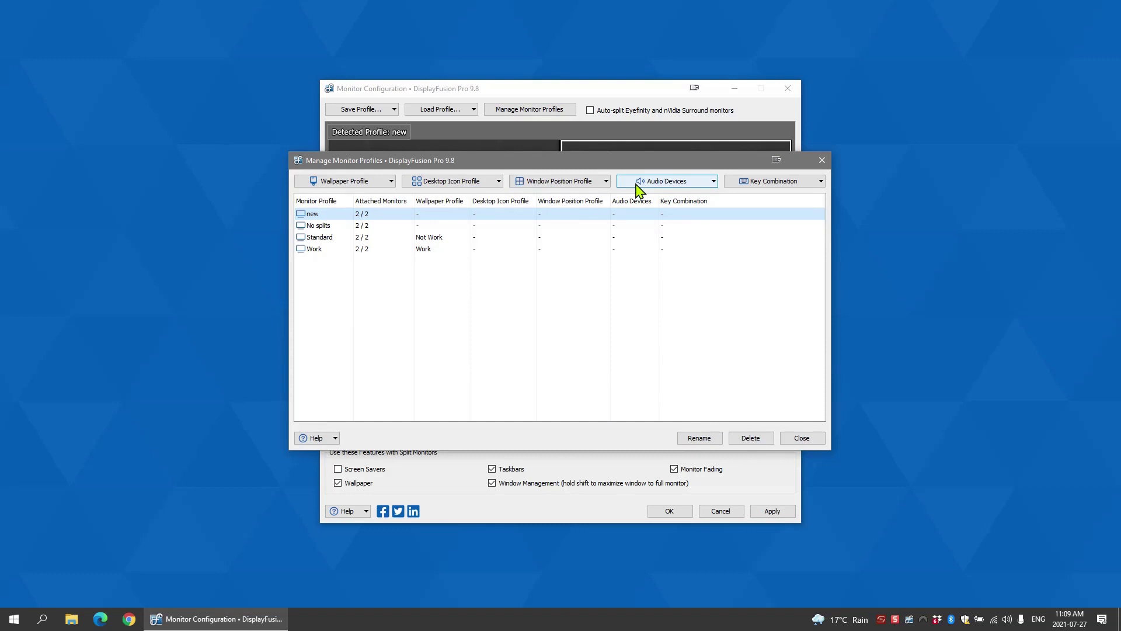
pyautogui.click(775, 182)
pyautogui.click(777, 195)
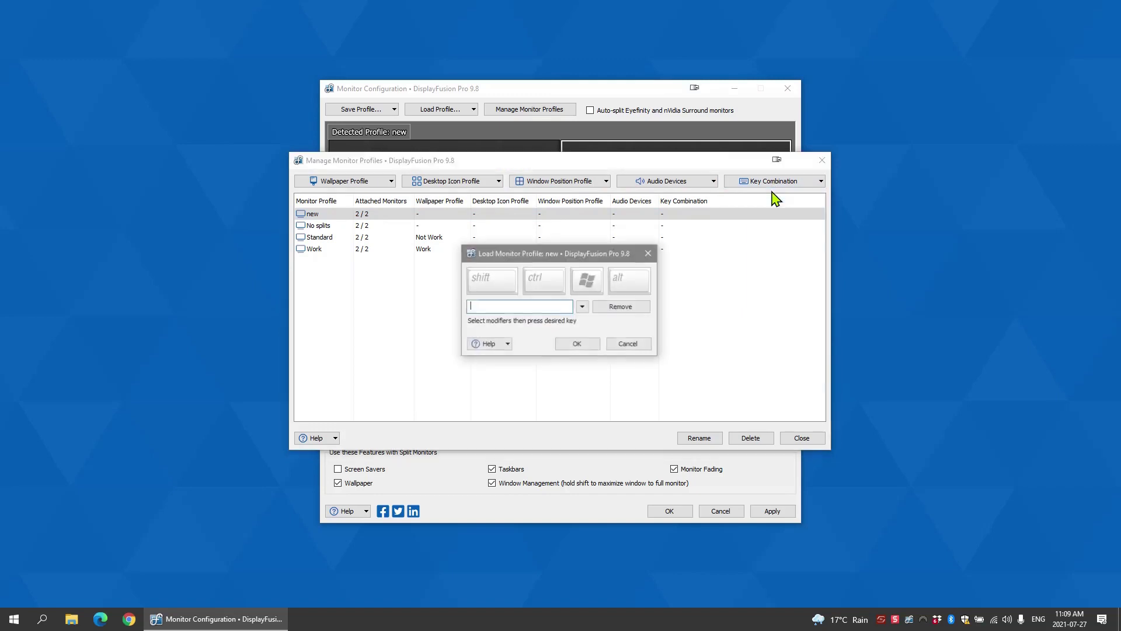
pyautogui.click(545, 278)
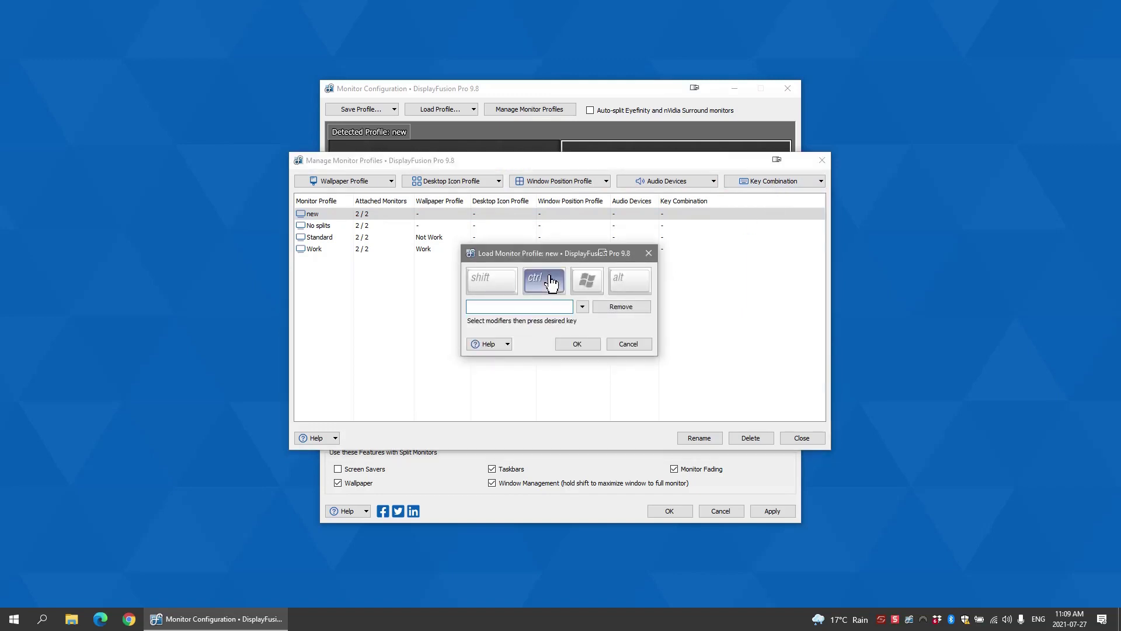
pyautogui.press('r')
pyautogui.click(578, 343)
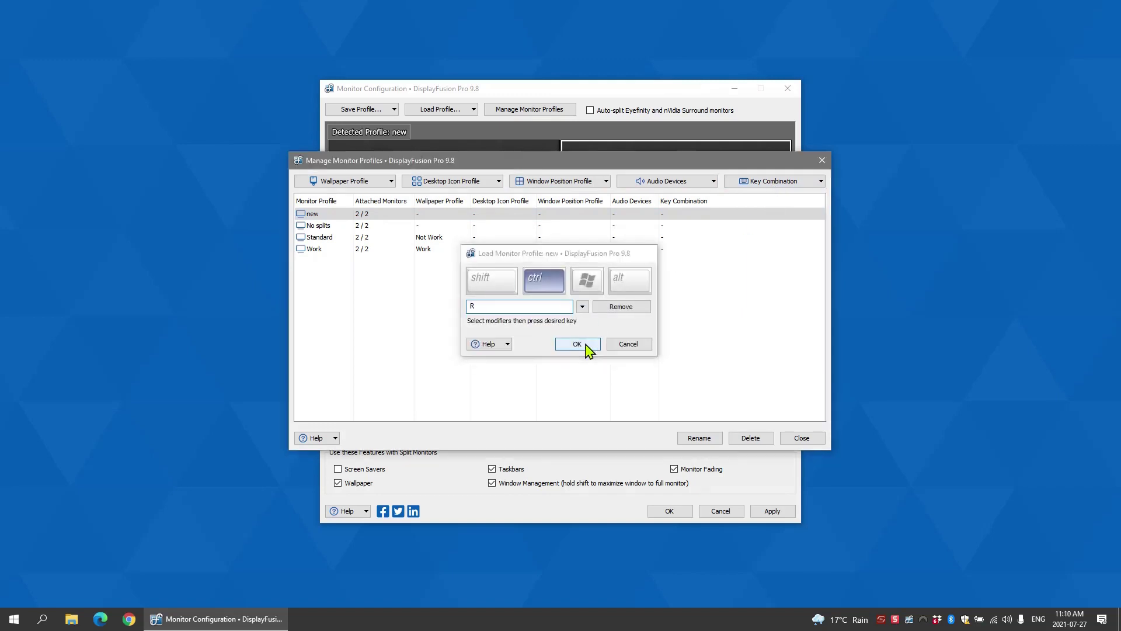
pyautogui.click(801, 437)
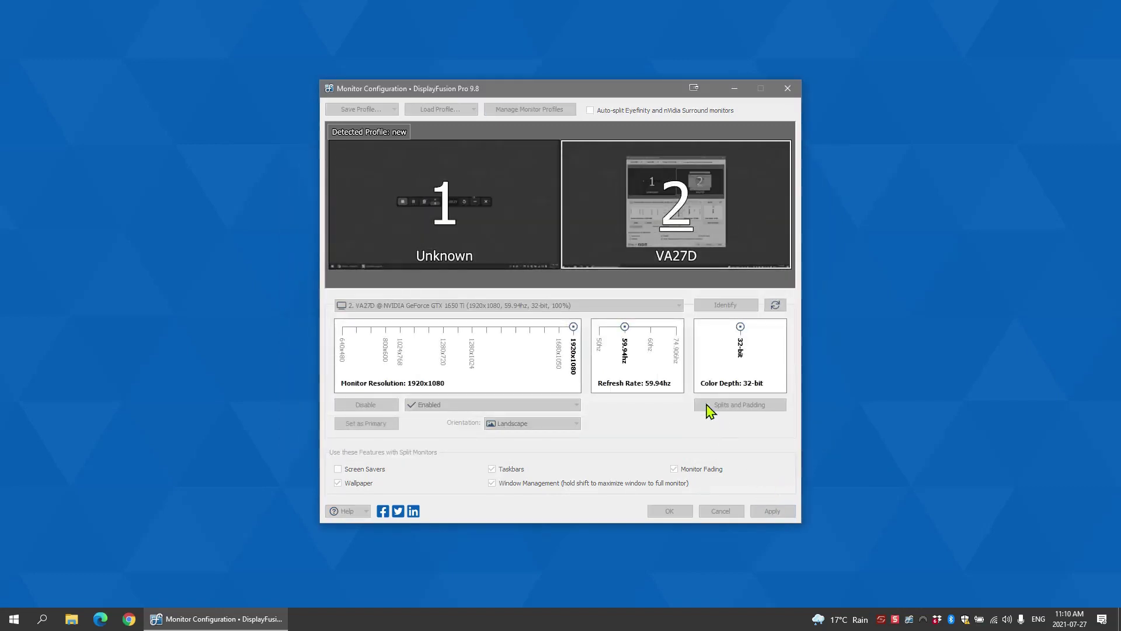